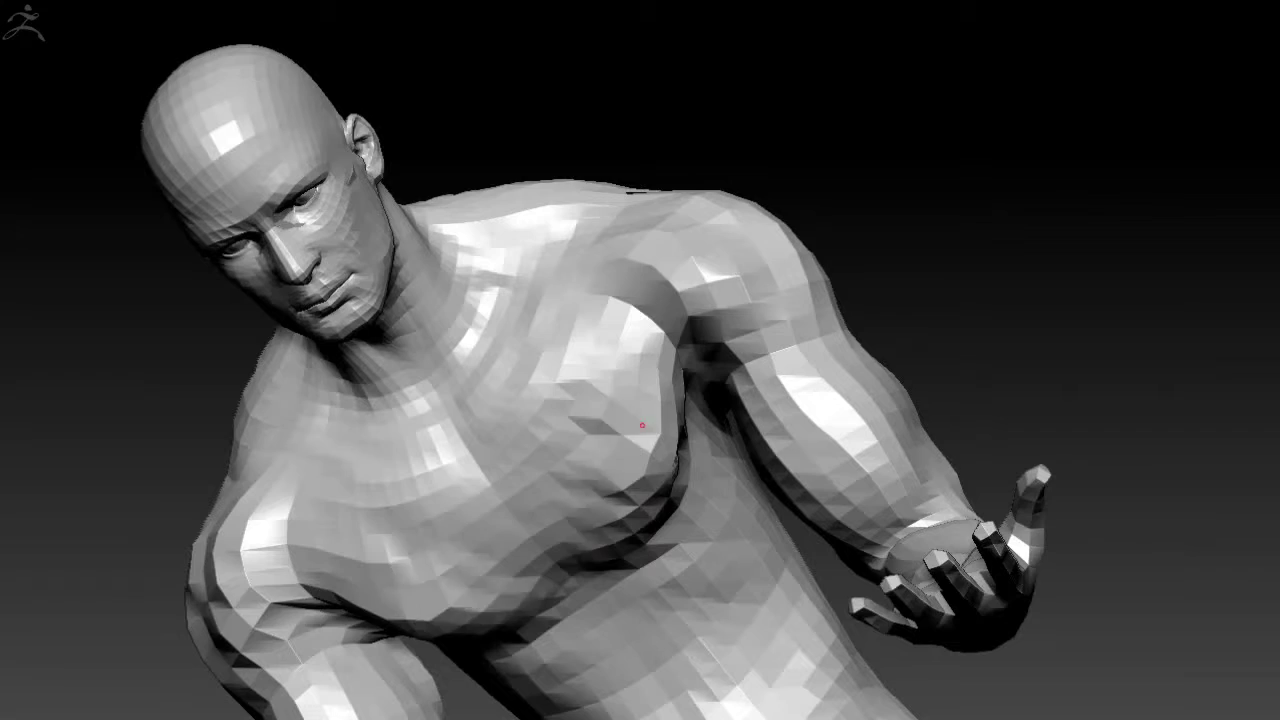
Sculpt a stroke across the chest to reshape the pectoral muscles
{"action": "mouse_move", "coordinate": [642, 425]}
{"action": "left_mouse_down"}
{"action": "mouse_move", "coordinate": [534, 371]}
{"action": "mouse_move", "coordinate": [590, 507]}
{"action": "left_mouse_up"}
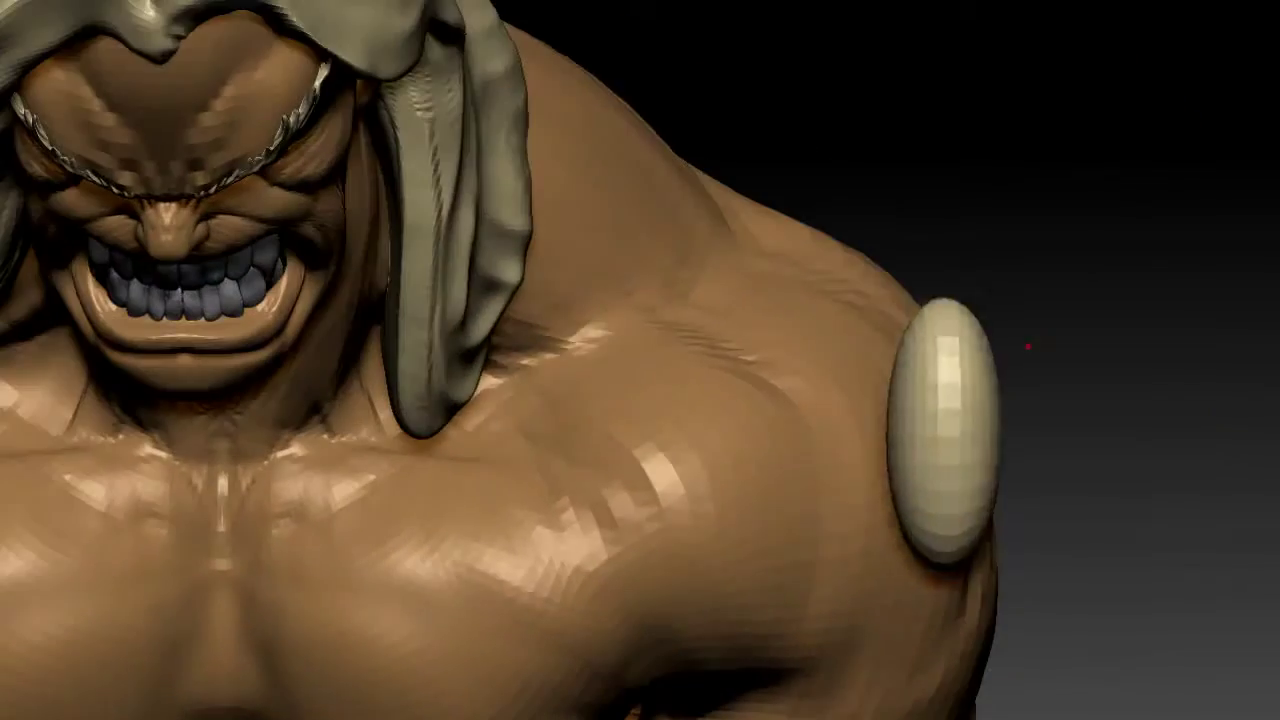
Move the pale ellipsoid subtool to sit beside the creature's neck
{"action": "left_click_drag", "start_coordinate": [1028, 347], "coordinate": [576, 314]}
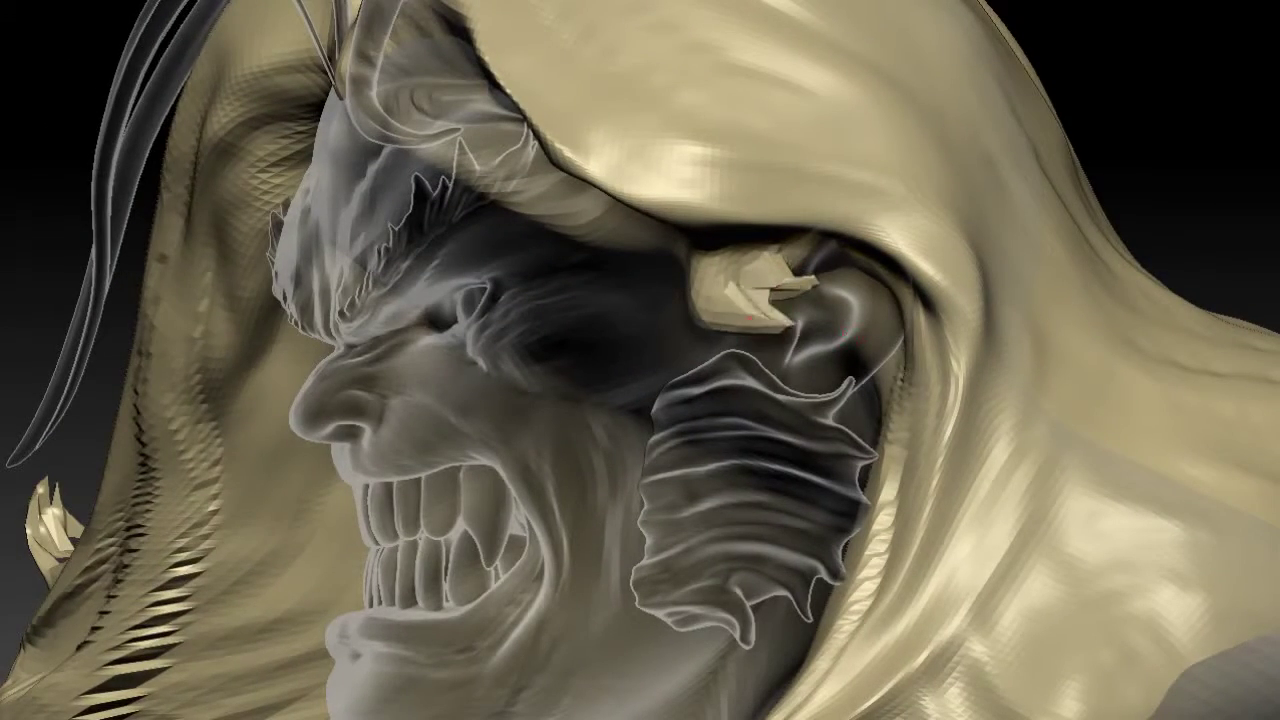
Flatten the small bony horn, then sculpt and smooth the hair folds behind the face
{"action": "mouse_move", "coordinate": [764, 267]}
{"action": "left_mouse_down"}
{"action": "mouse_move", "coordinate": [703, 305]}
{"action": "mouse_move", "coordinate": [820, 240]}
{"action": "left_mouse_up"}
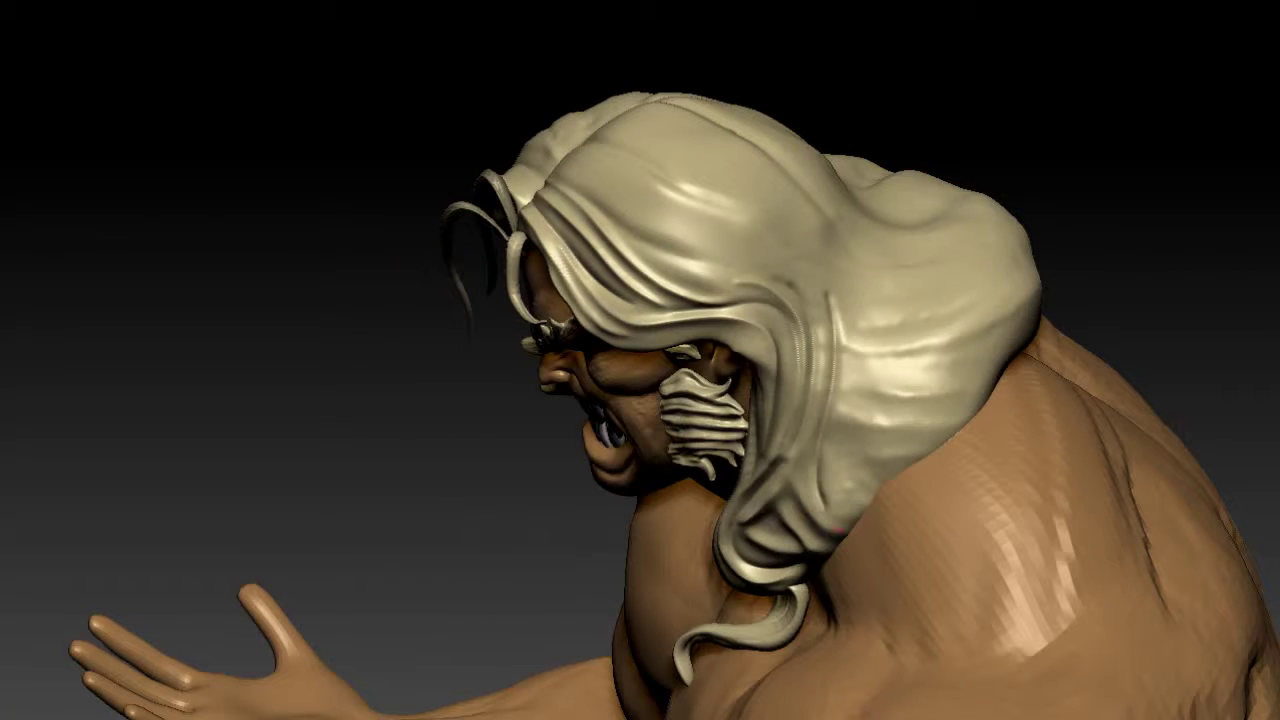
{"action": "left_click_drag", "start_coordinate": [836, 527], "coordinate": [851, 310]}
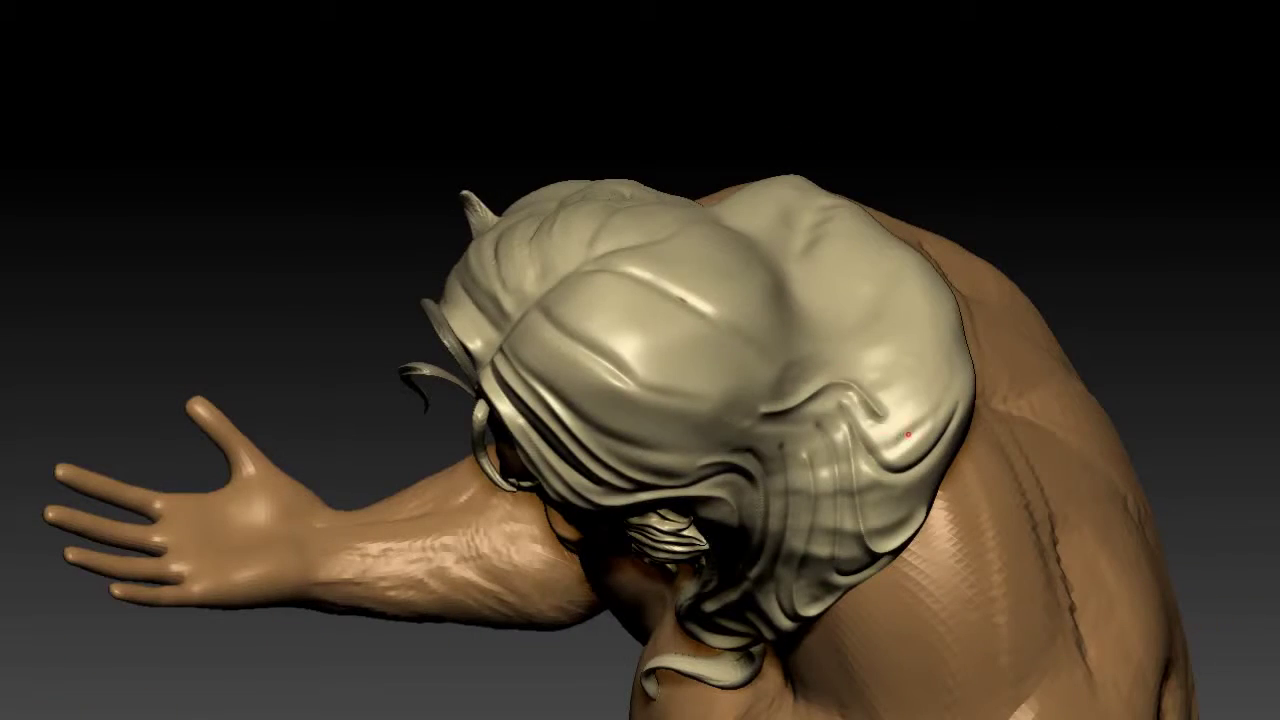
{"action": "left_click_drag", "start_coordinate": [908, 434], "coordinate": [946, 380]}
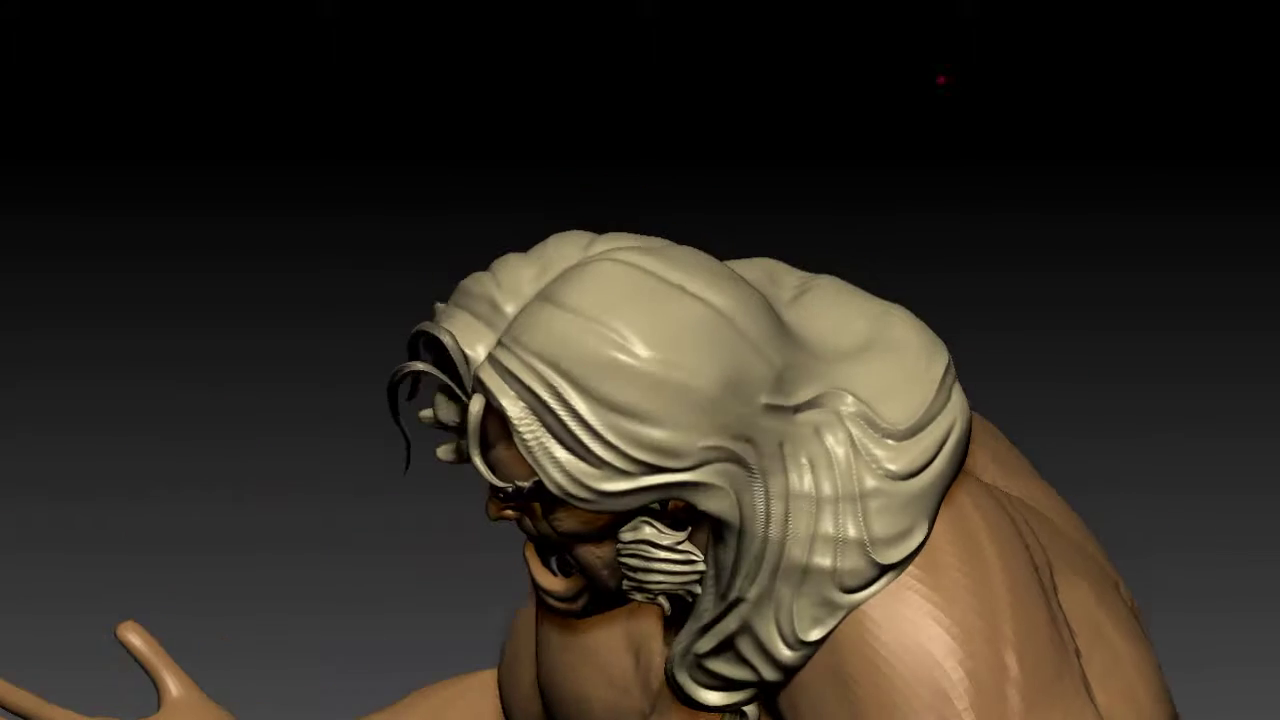
Smooth the hair folds across the crown and carve new strand grooves into the upper hair
{"action": "left_click_drag", "start_coordinate": [659, 411], "coordinate": [775, 455]}
{"action": "mouse_move", "coordinate": [545, 300]}
{"action": "left_mouse_down"}
{"action": "mouse_move", "coordinate": [730, 415]}
{"action": "mouse_move", "coordinate": [800, 430]}
{"action": "left_mouse_up"}
{"action": "mouse_move", "coordinate": [545, 292]}
{"action": "left_mouse_down"}
{"action": "mouse_move", "coordinate": [666, 343]}
{"action": "mouse_move", "coordinate": [720, 412]}
{"action": "left_mouse_up"}
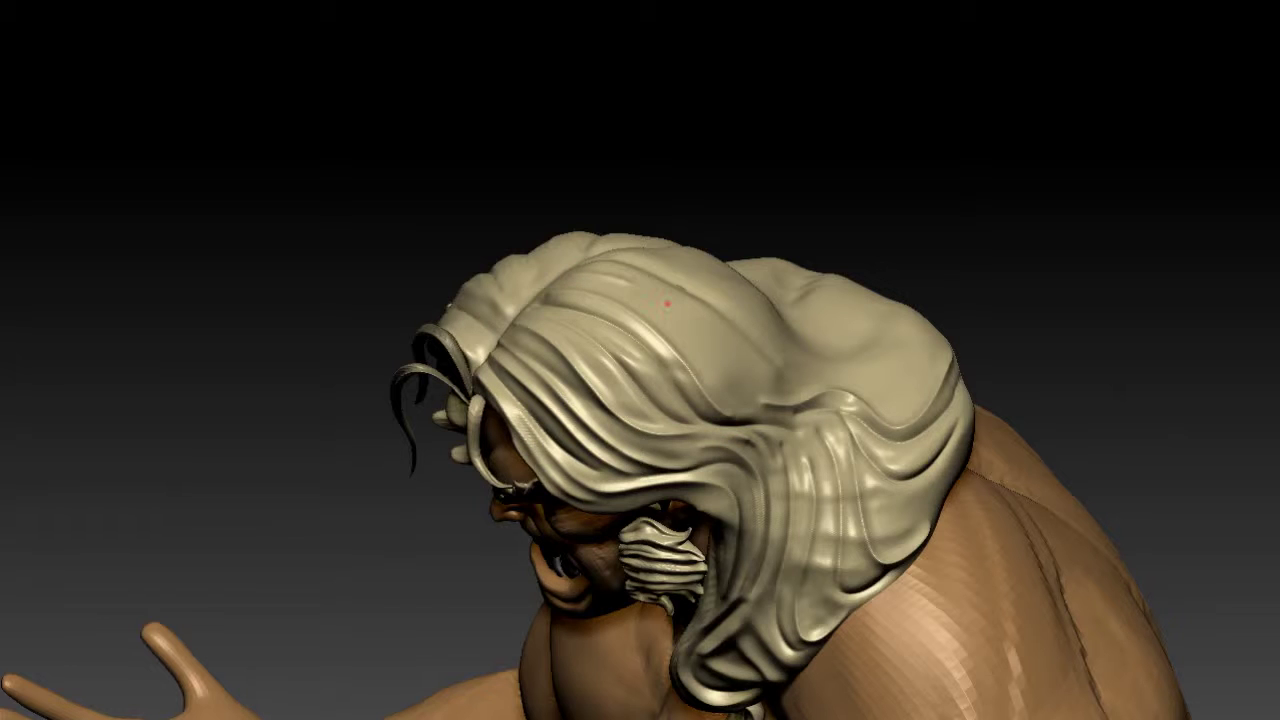
{"action": "left_click_drag", "start_coordinate": [625, 276], "coordinate": [755, 390]}
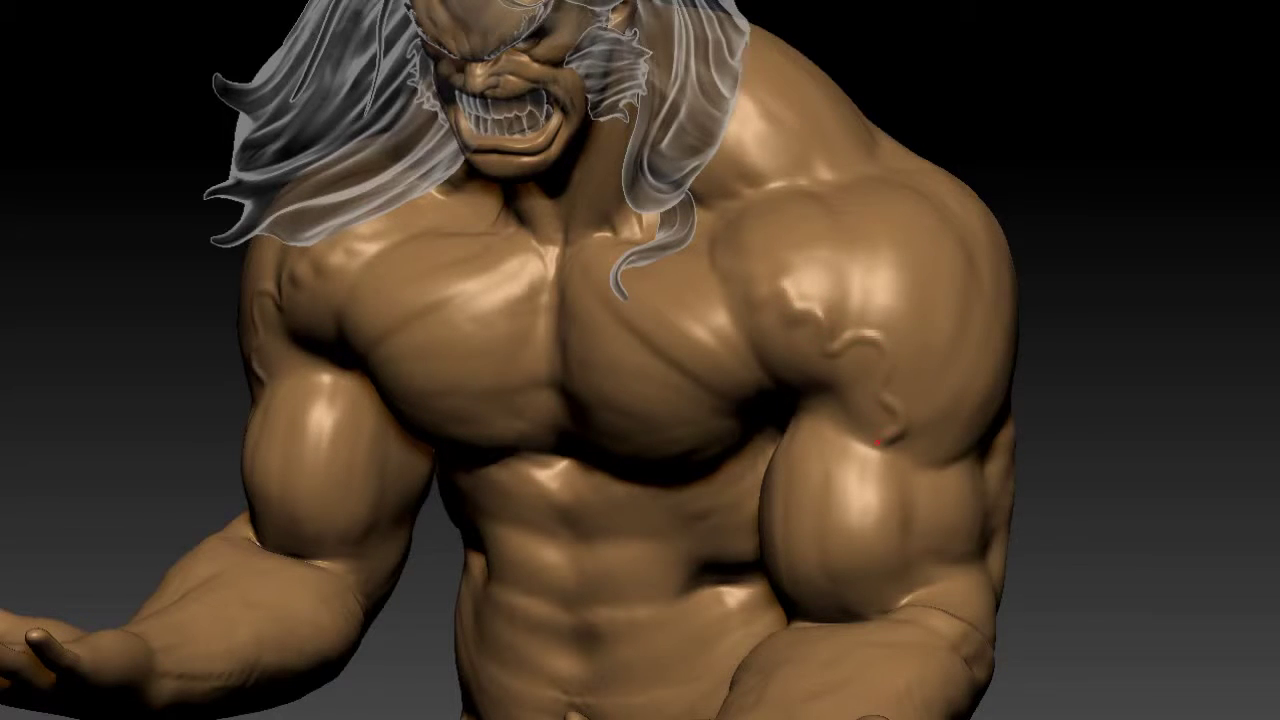
Raise veins along the biceps and trapezius, then soften the ridge near the collarbone
{"action": "left_click_drag", "start_coordinate": [878, 443], "coordinate": [846, 510]}
{"action": "mouse_move", "coordinate": [908, 600]}
{"action": "right_mouse_down"}
{"action": "mouse_move", "coordinate": [846, 406]}
{"action": "mouse_move", "coordinate": [800, 410]}
{"action": "right_mouse_up"}
{"action": "left_click_drag", "start_coordinate": [695, 202], "coordinate": [600, 245]}
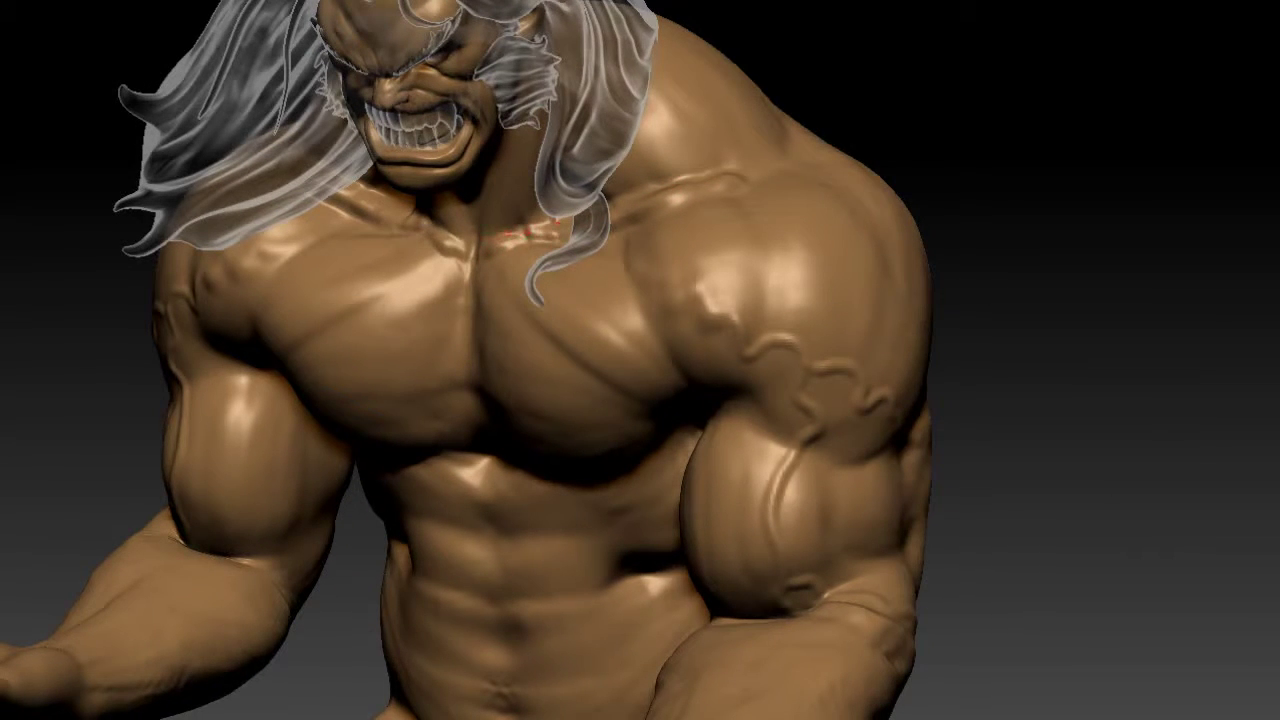
{"action": "left_click_drag", "start_coordinate": [530, 232], "coordinate": [632, 280], "text": "shift"}
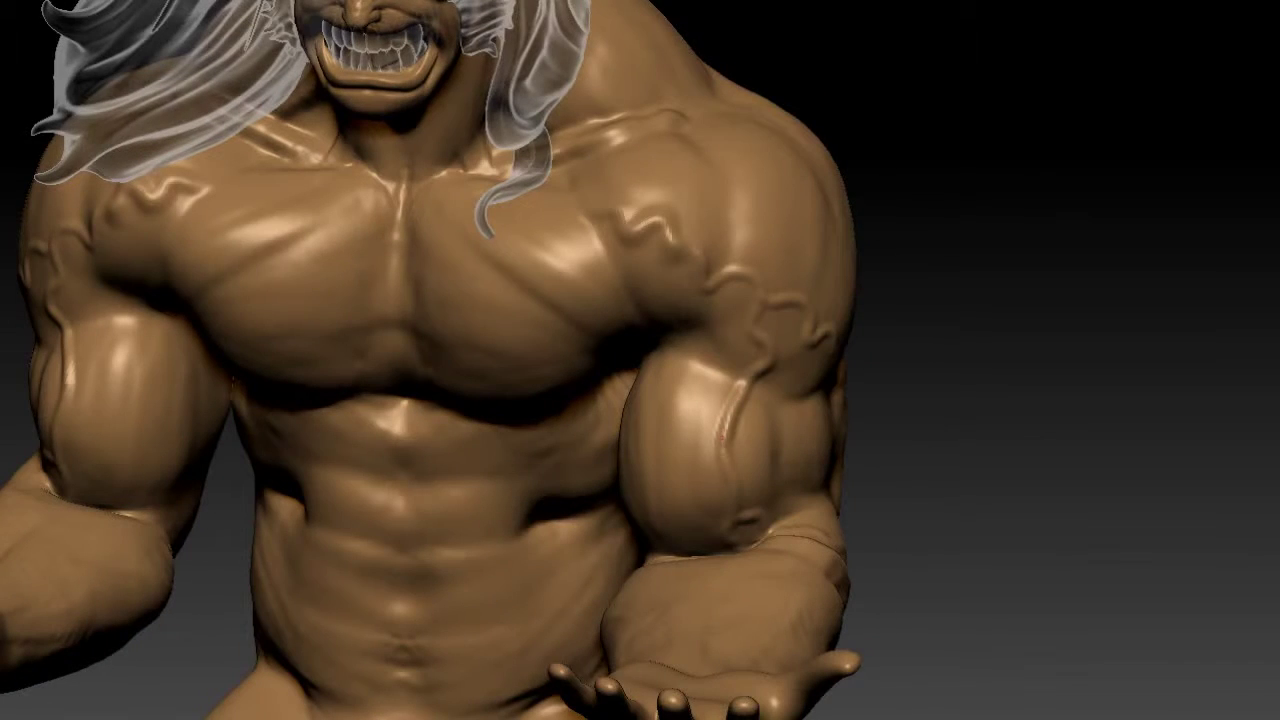